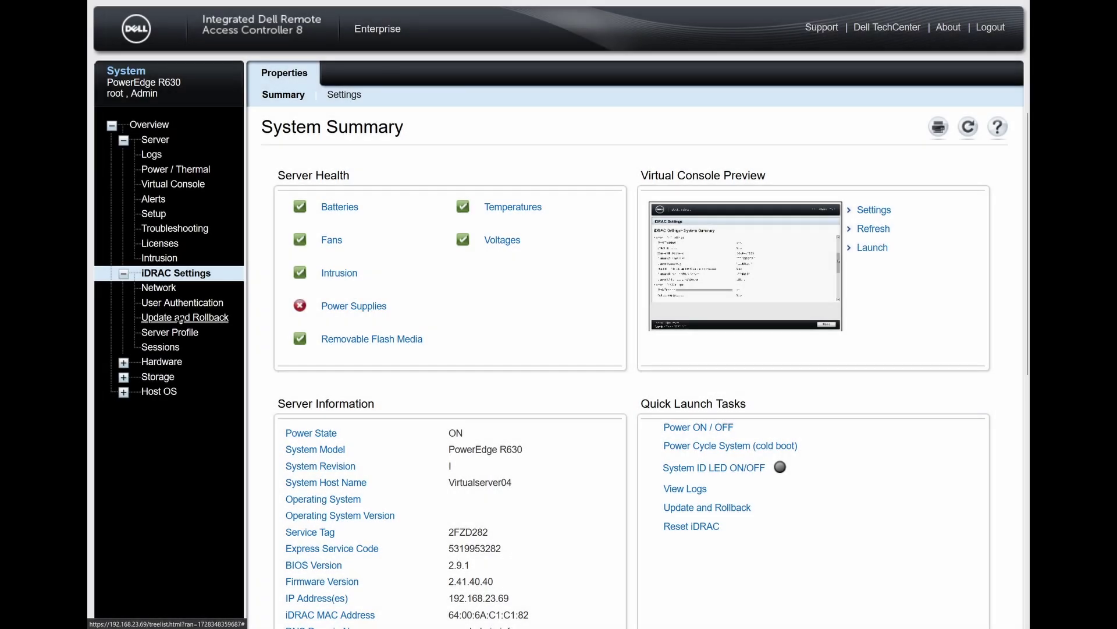
Step: On the Update and Rollback page, switch the source to FTP with address ftp.updateyodell.net
click(180, 319)
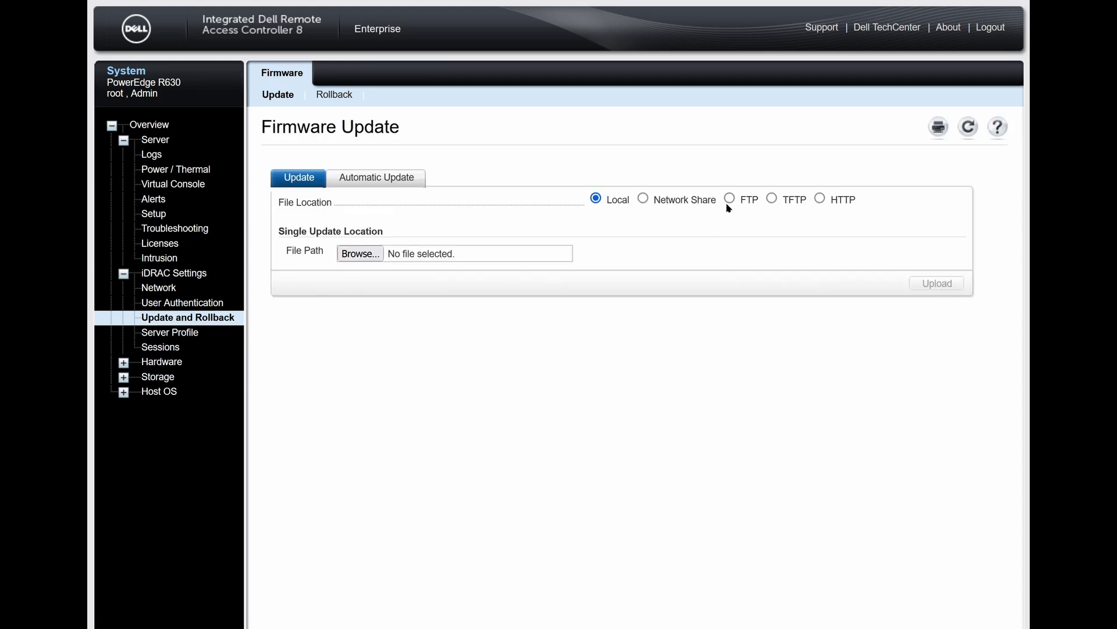
click(729, 199)
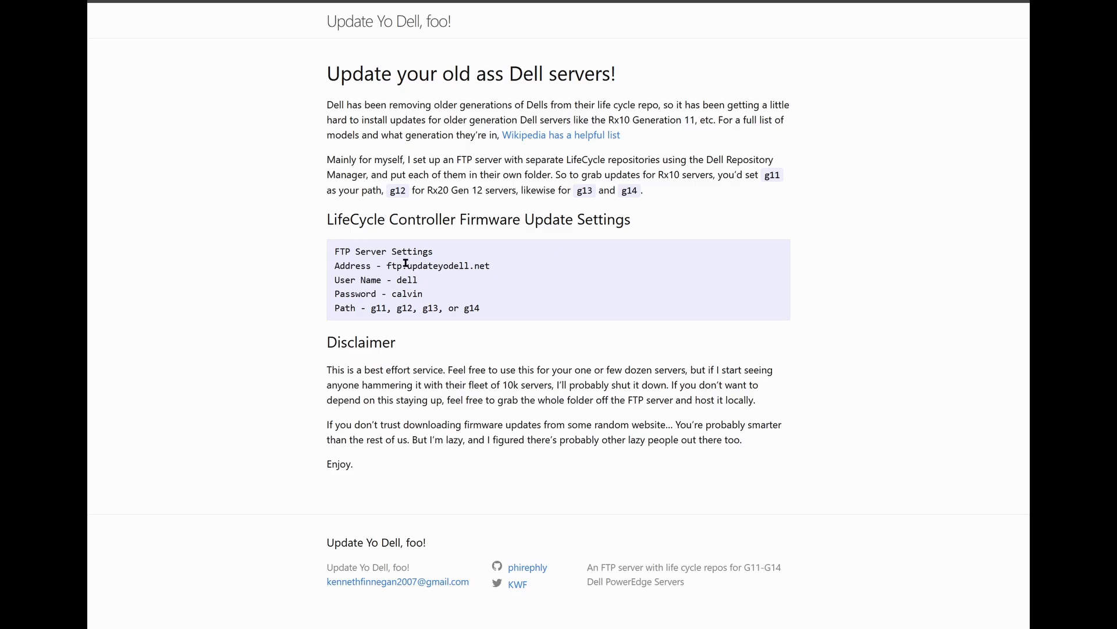
drag(386, 266, 514, 271)
key(ctrl+c)
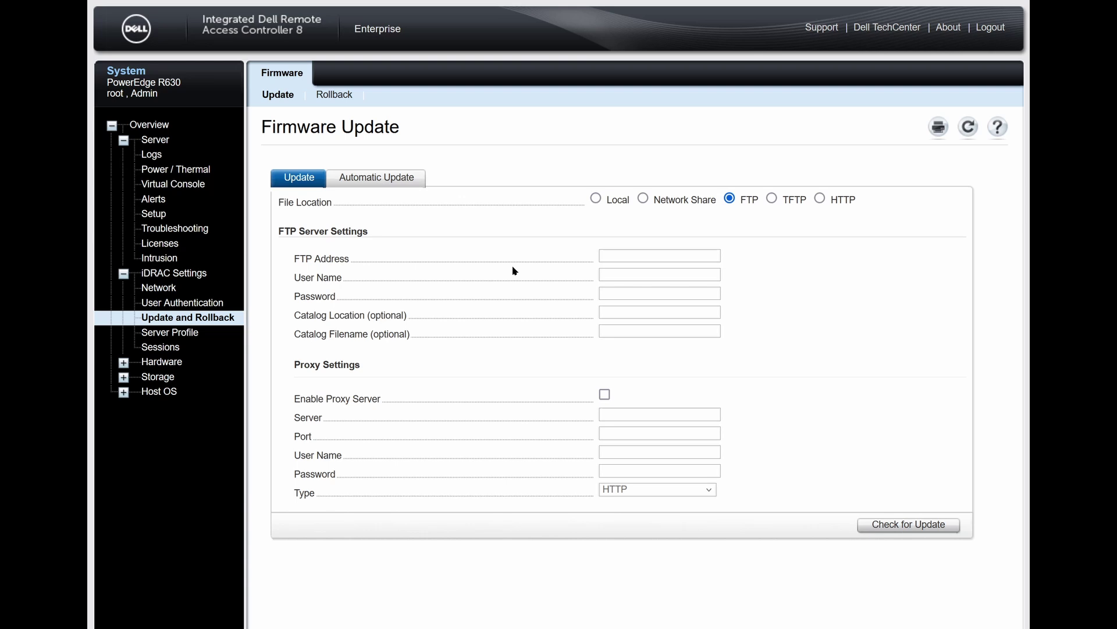
click(633, 256)
key(ctrl+v)
Step: Fill in the FTP user name and password, and set Catalog Location to g13
click(640, 277)
text(dell)
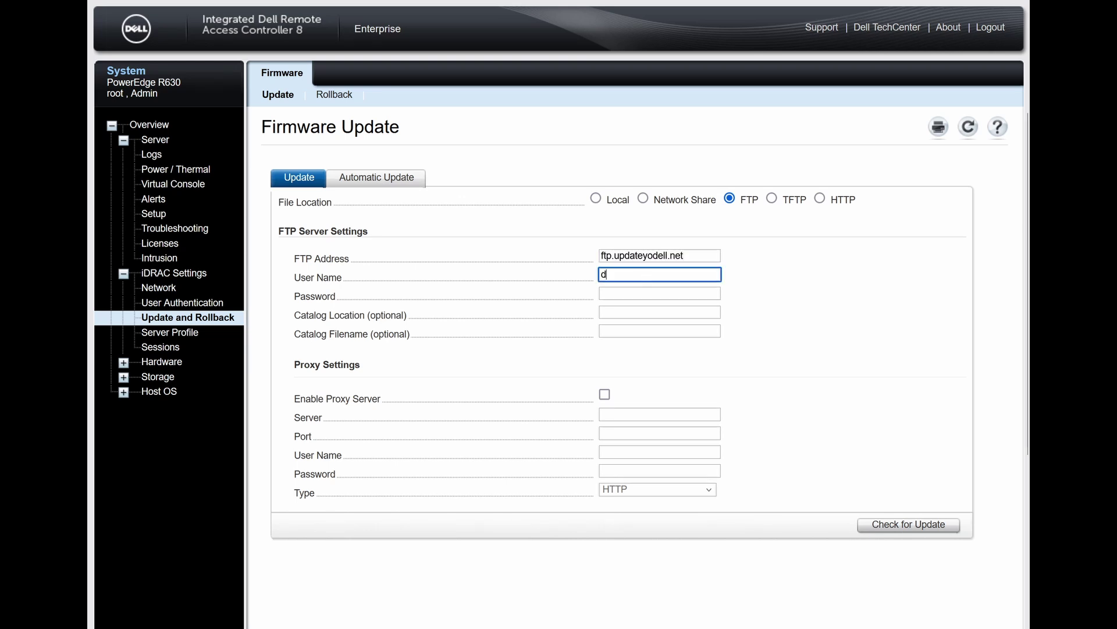
key(Tab)
text(calvin)
key(Tab)
text(g13)
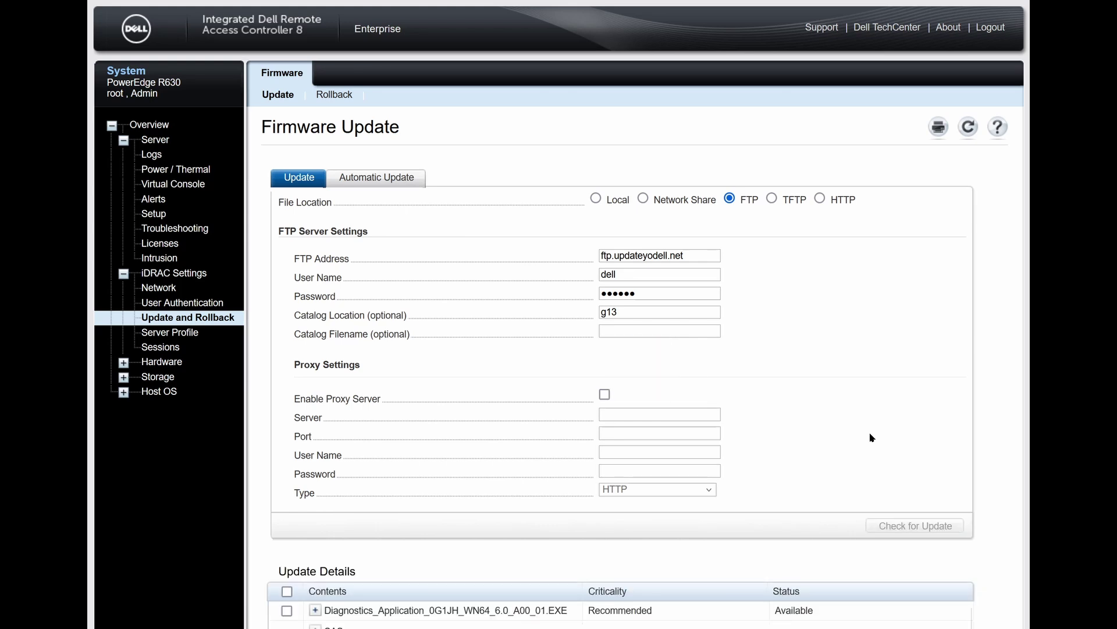
Step: Select the iDRAC 2.84.84.84 and BIOS 2.17.0 updates and choose Install and Reboot
scroll(871, 438, down, 5)
scroll(992, 464, down, 1)
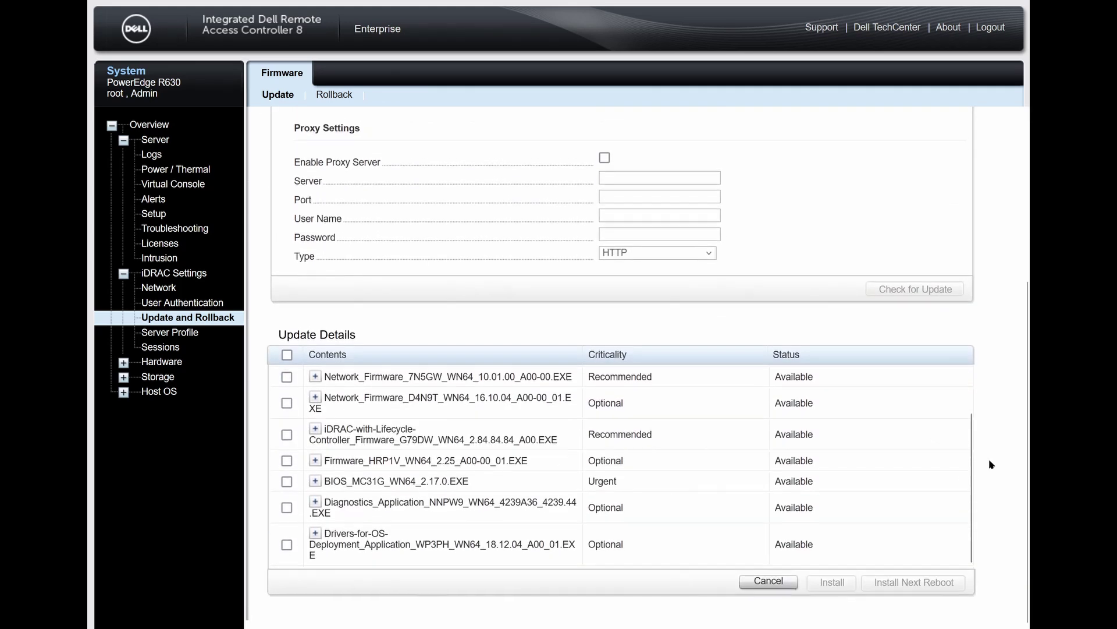
scroll(287, 483, up, 2)
scroll(287, 483, up, 1)
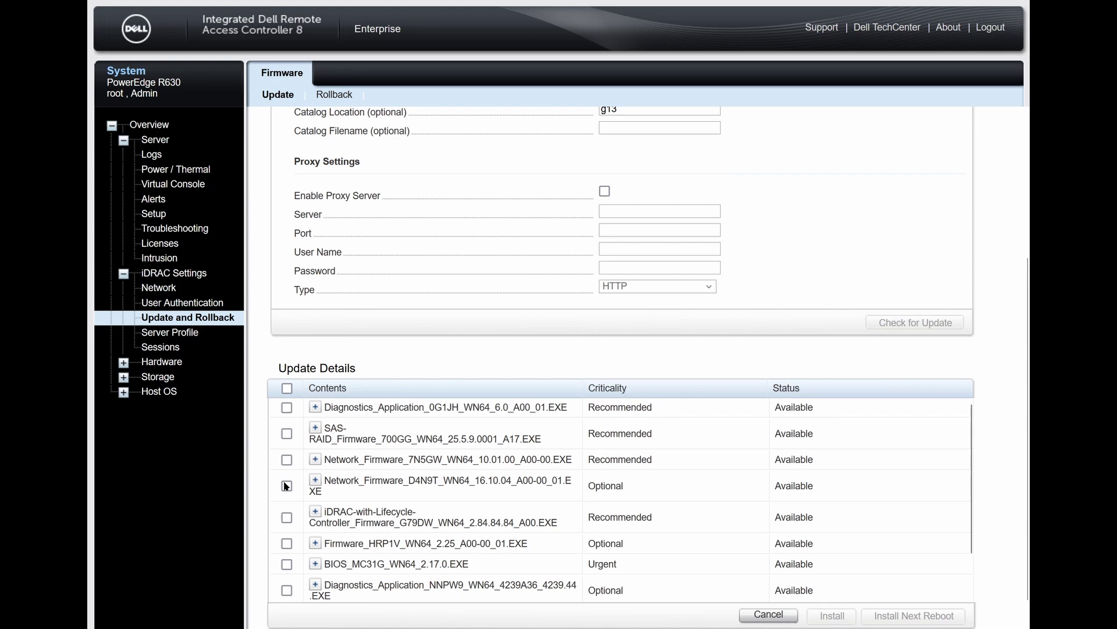
scroll(286, 486, down, 1)
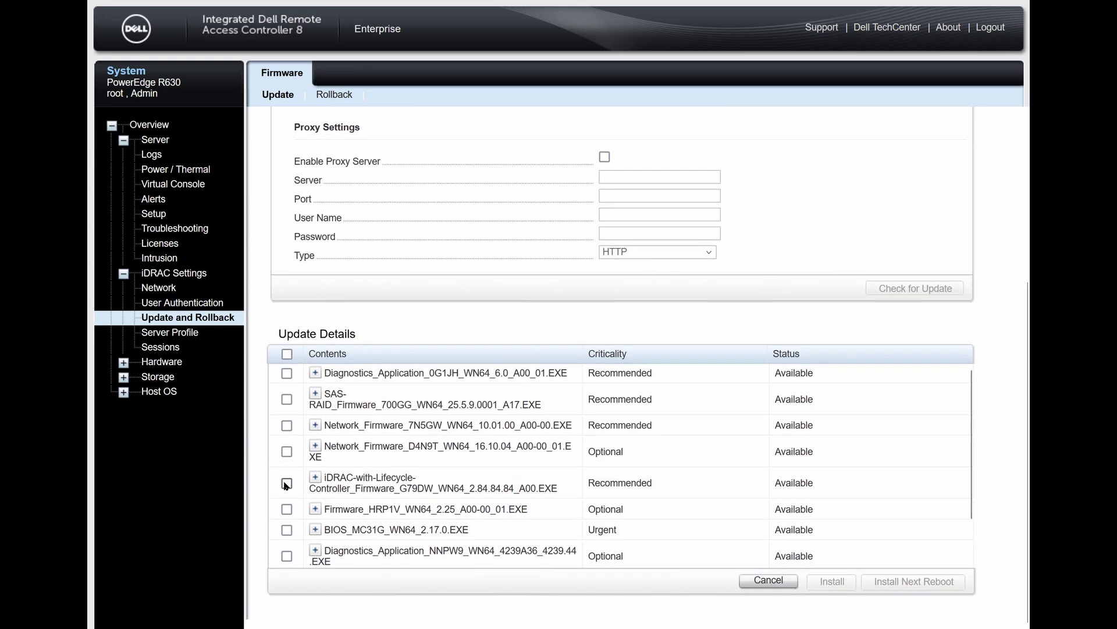
click(287, 511)
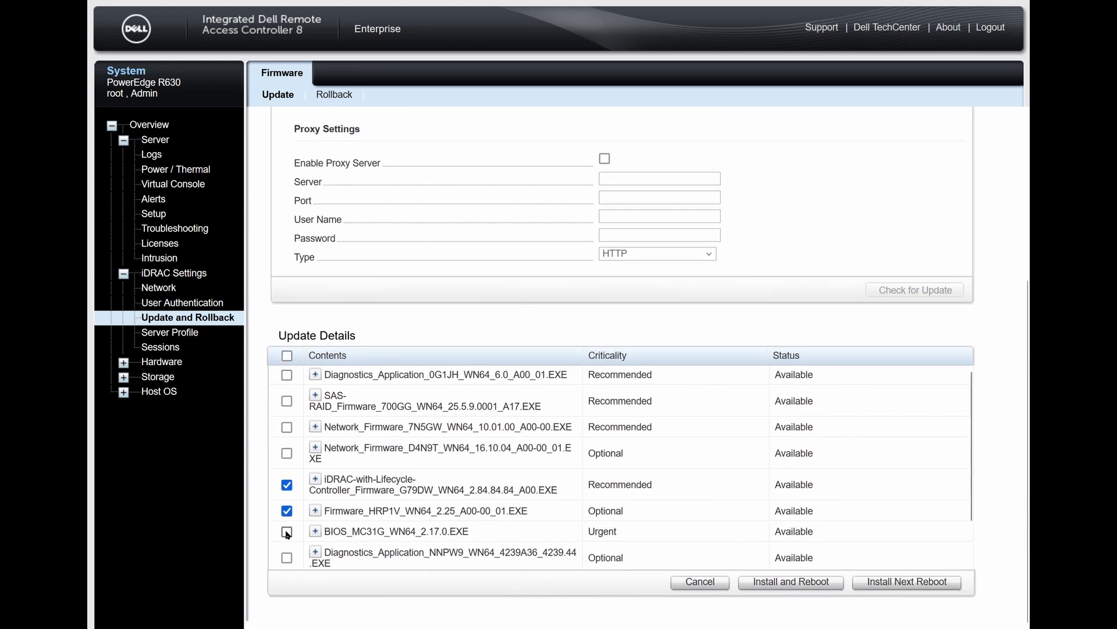
scroll(289, 518, down, 1)
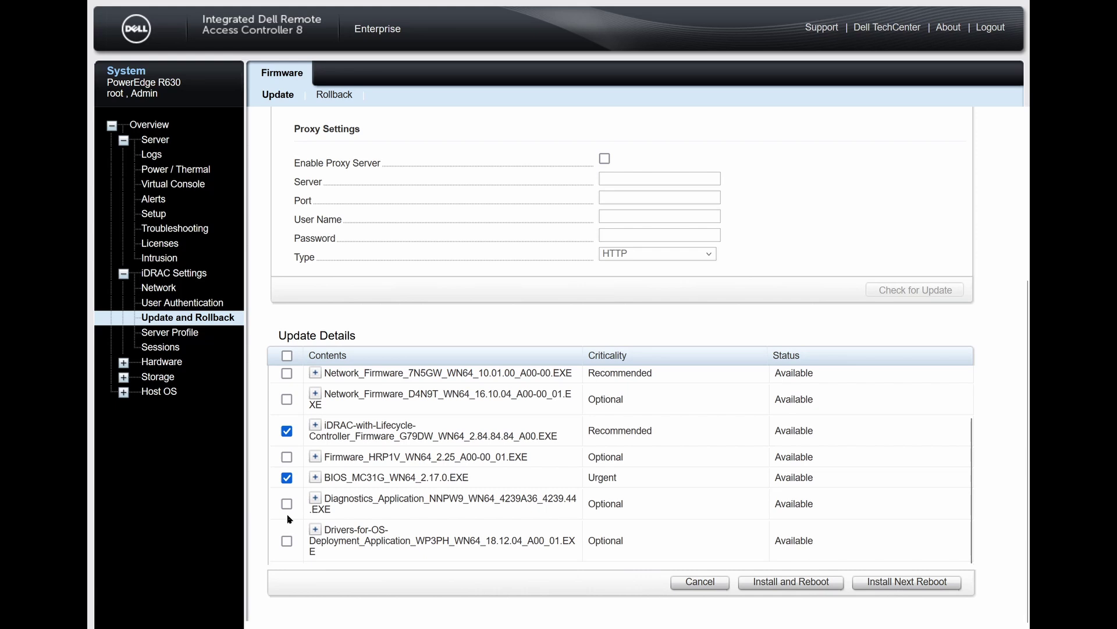
scroll(281, 511, up, 1)
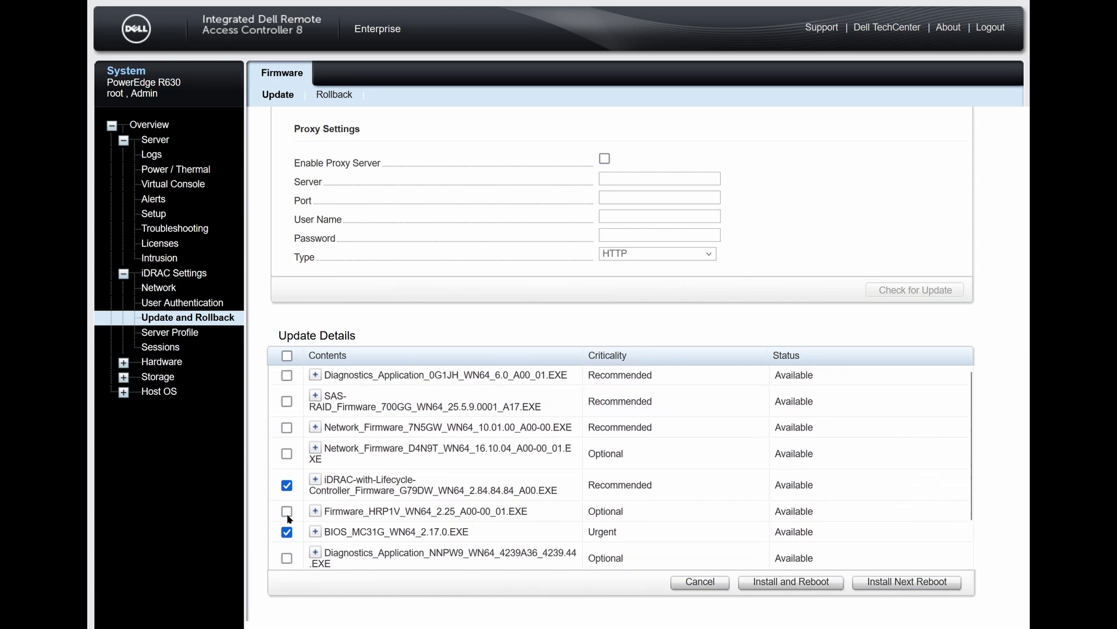
click(792, 582)
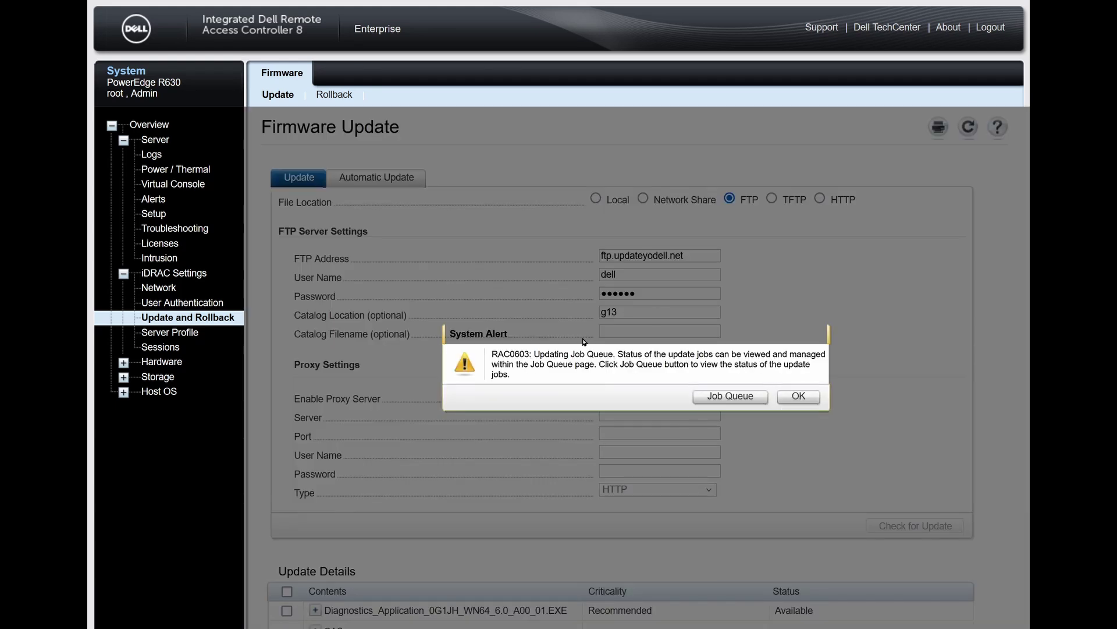
Step: Check the Job Queue and expand the failed Apply Update From Repo and BIOS firmware jobs
click(731, 397)
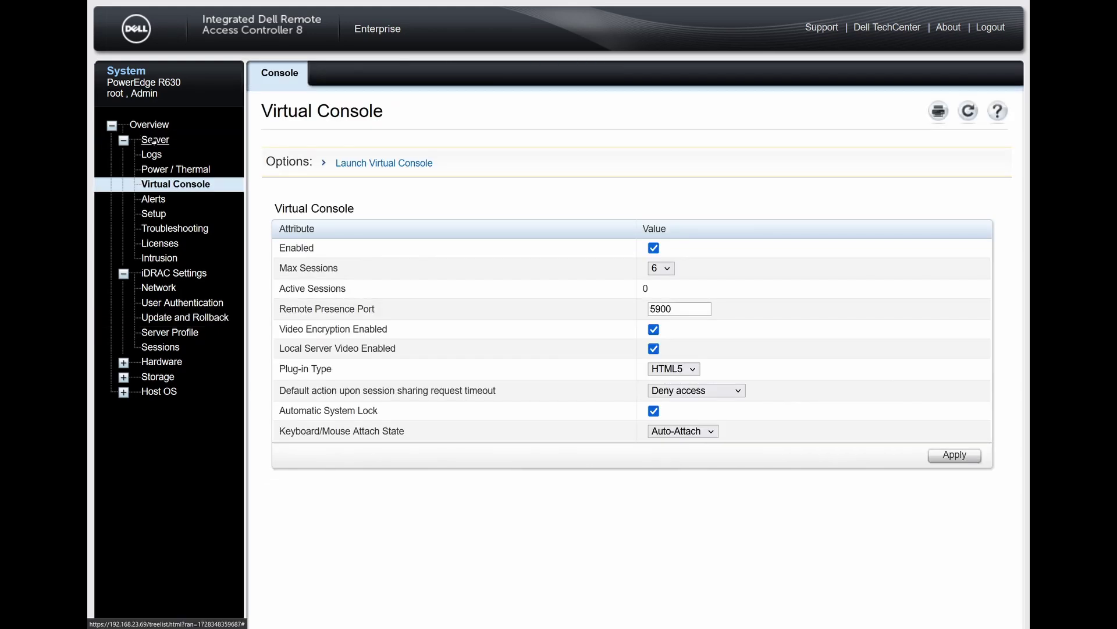
click(156, 141)
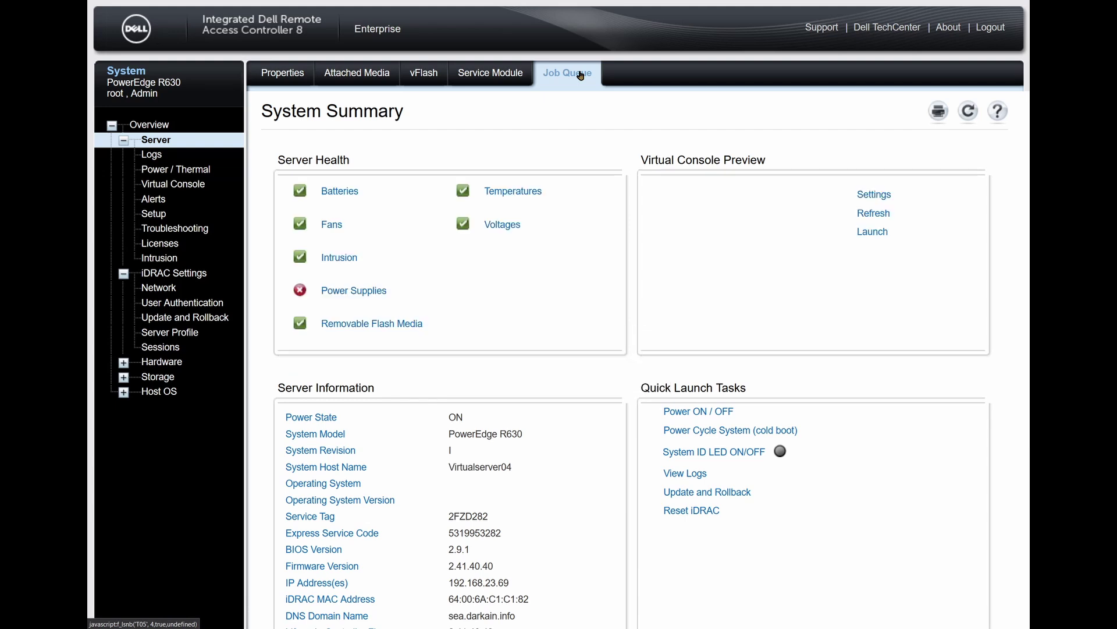
click(556, 77)
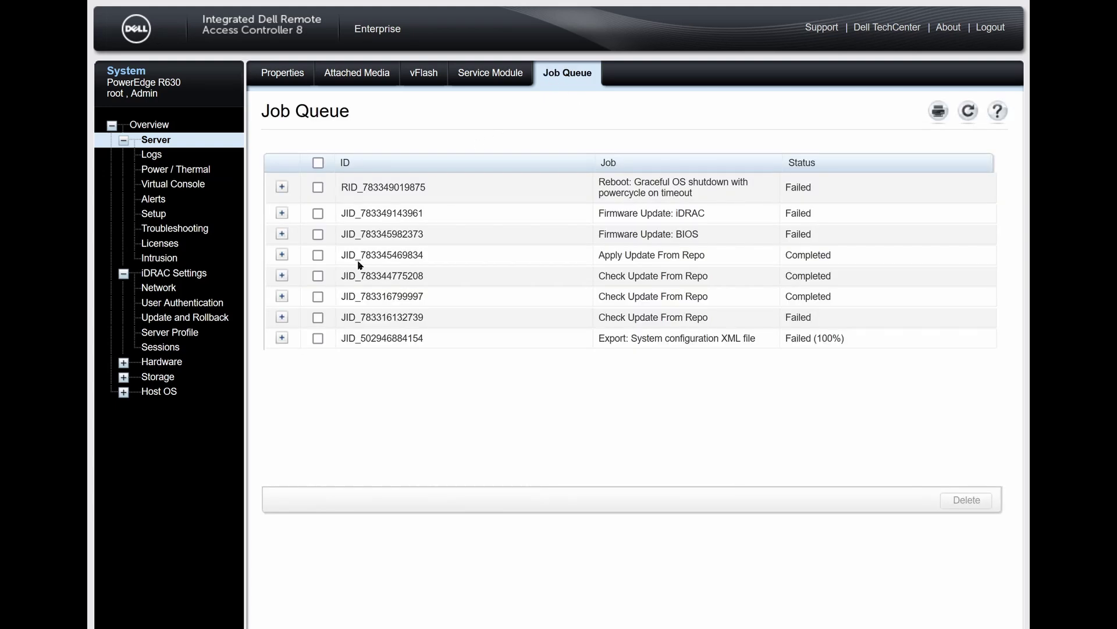
click(281, 255)
click(282, 234)
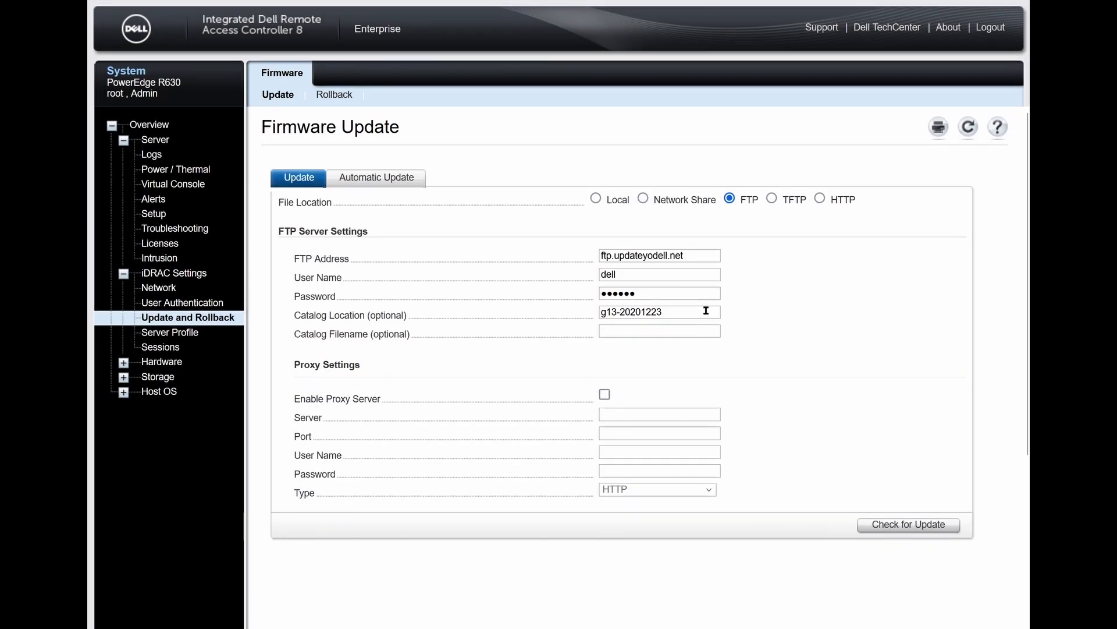
drag(706, 310, 564, 294)
click(684, 307)
key(Return)
Step: Select the iDRAC firmware 2.75.75.75 update and install it
scroll(851, 435, down, 4)
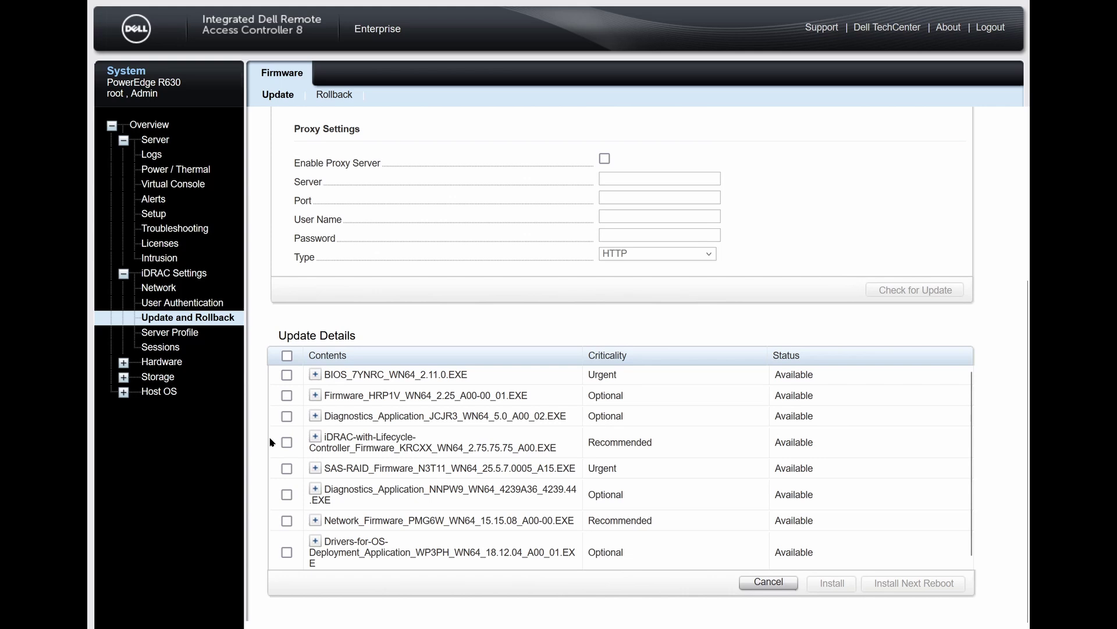
click(287, 442)
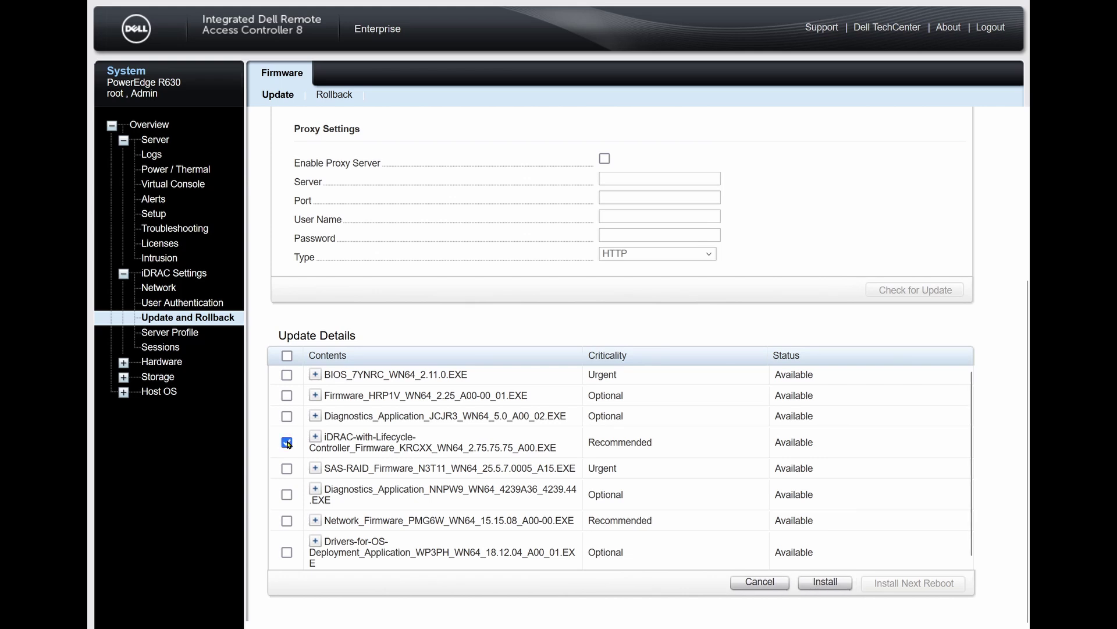
scroll(289, 443, down, 1)
scroll(288, 444, up, 1)
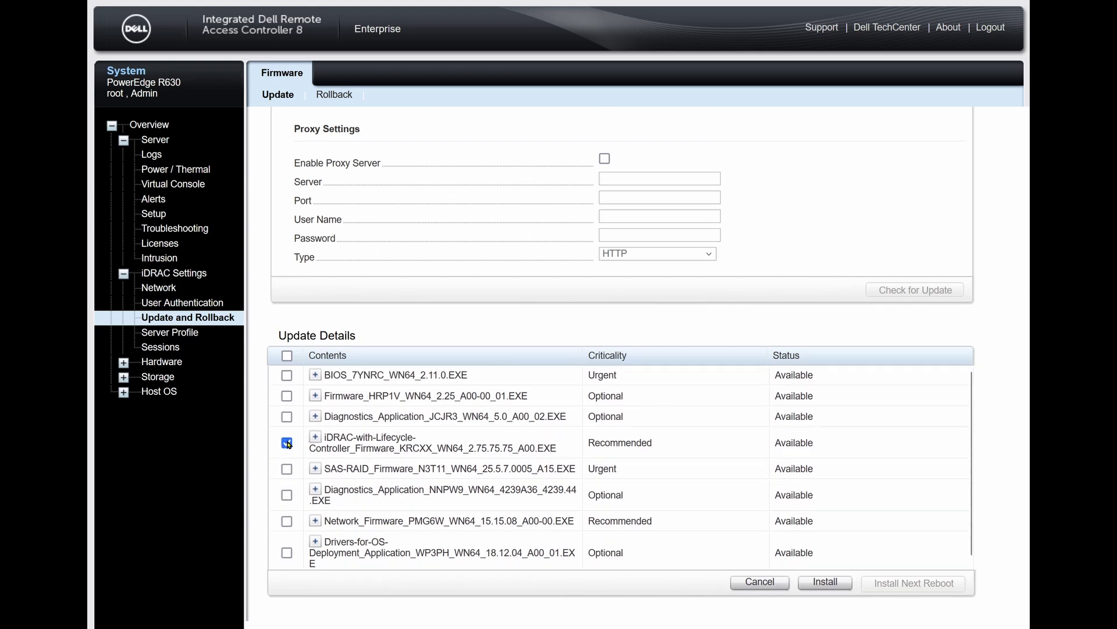
click(829, 582)
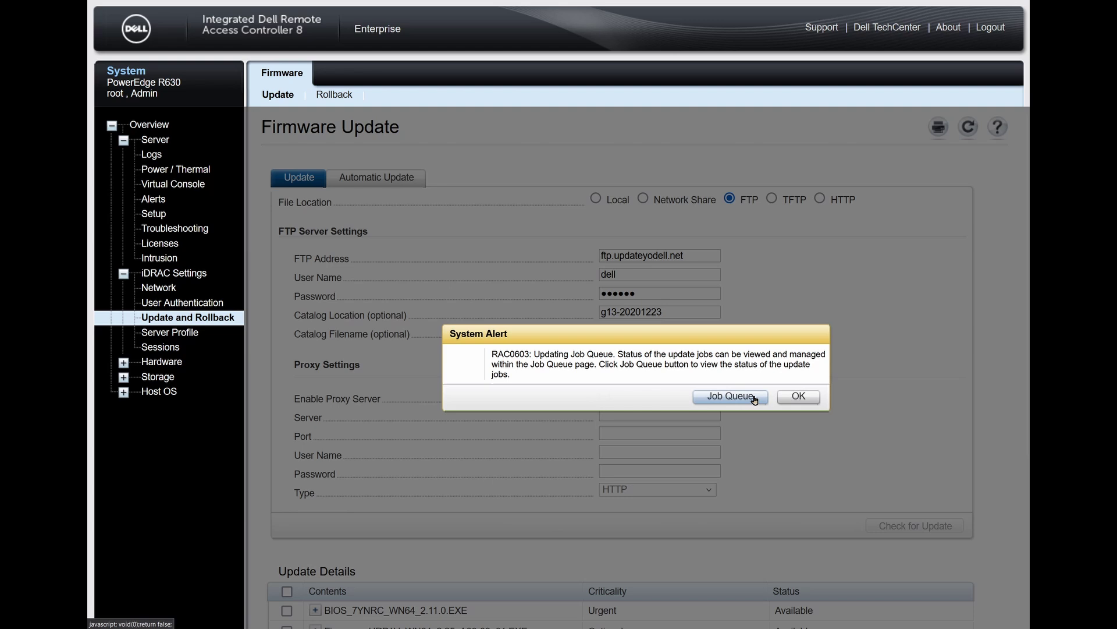
Step: In the Job Queue, expand the new iDRAC firmware job and confirm its status is New
click(753, 397)
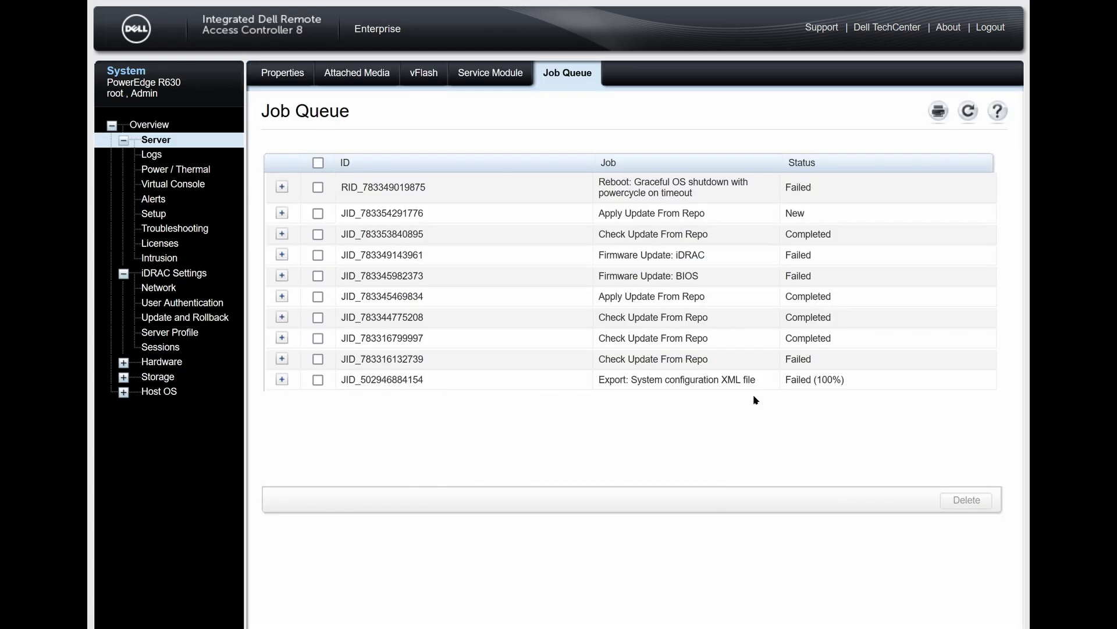
click(281, 213)
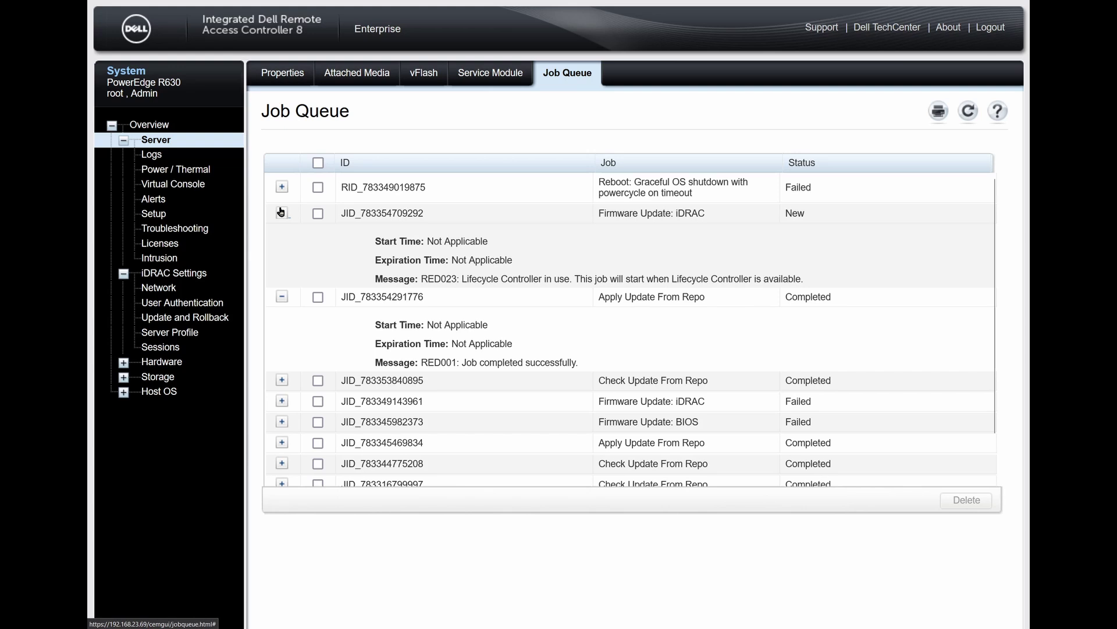
click(282, 213)
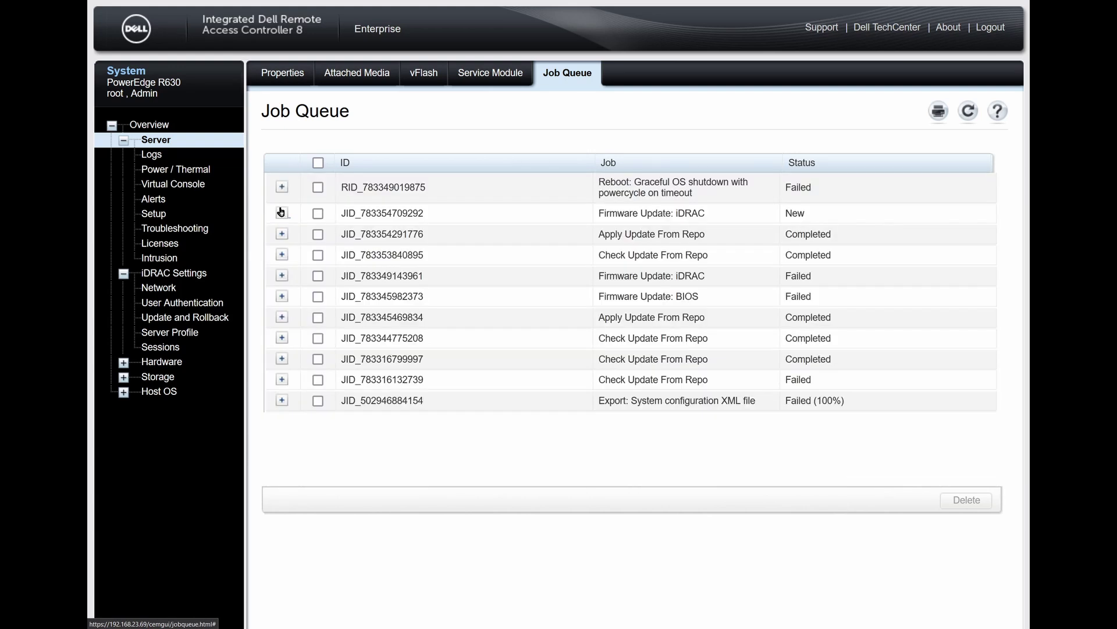
click(281, 212)
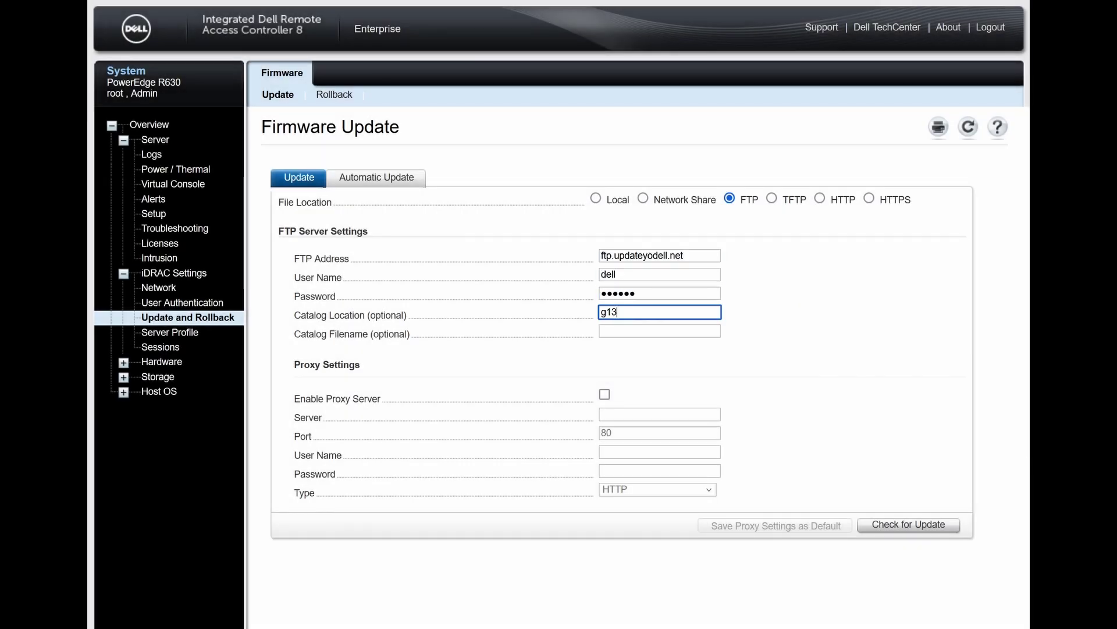
Step: Recheck the g13 catalog and install the iDRAC firmware update again
click(884, 526)
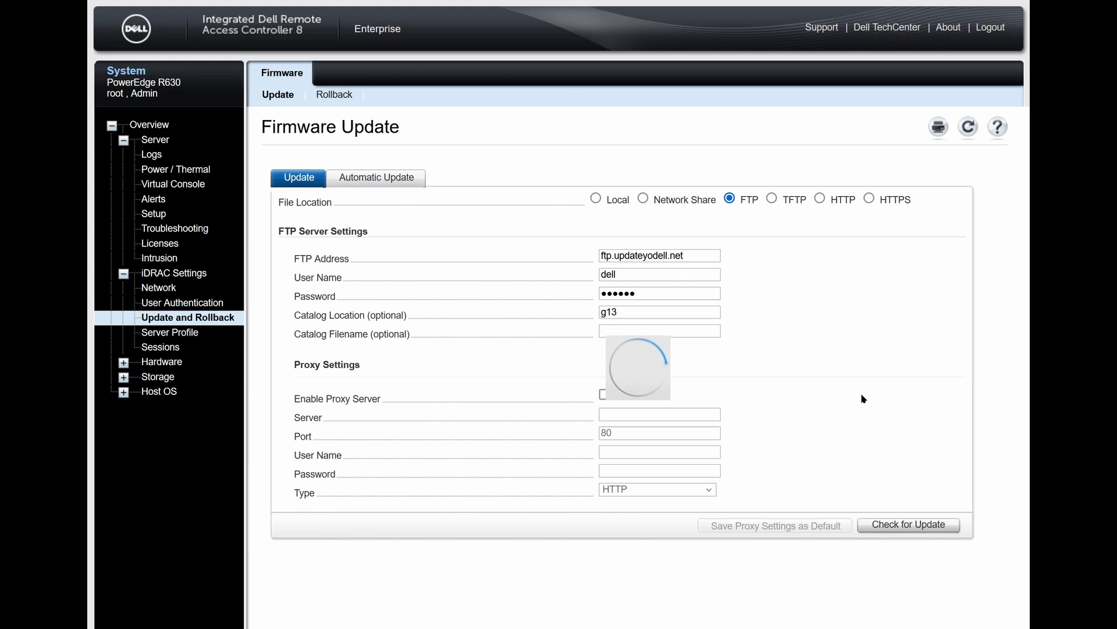
scroll(863, 398, down, 4)
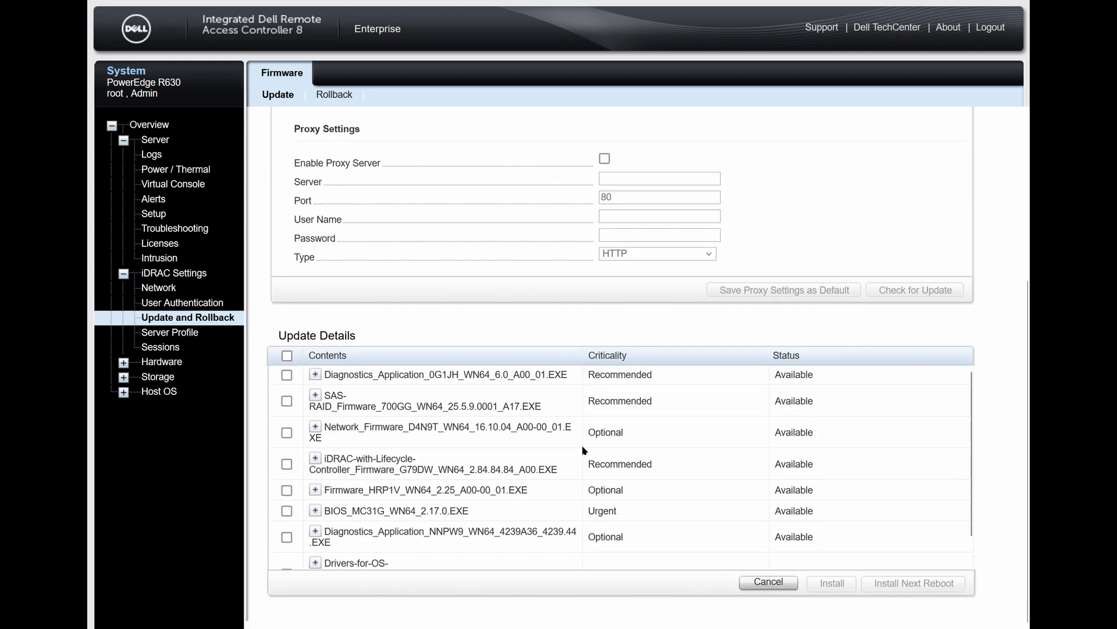
scroll(584, 450, down, 1)
click(286, 436)
click(825, 581)
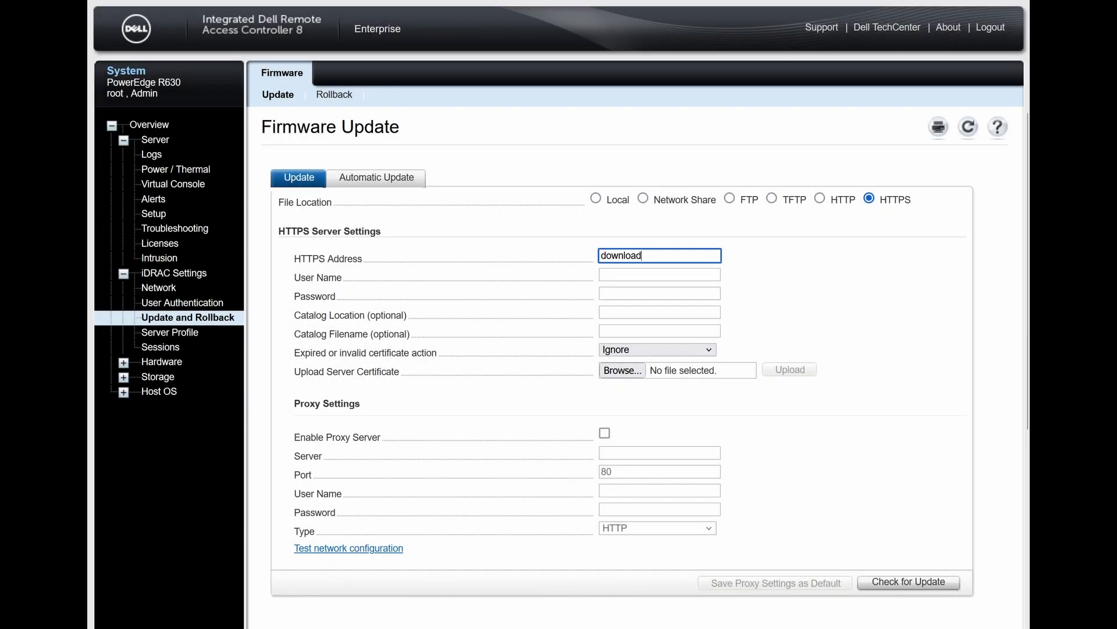
Step: Check downloads.dell.com over HTTPS and select the iDRAC firmware 2.86.86.86 update
text(s.deklk)
key(BackSpace)
key(BackSpace)
click(893, 582)
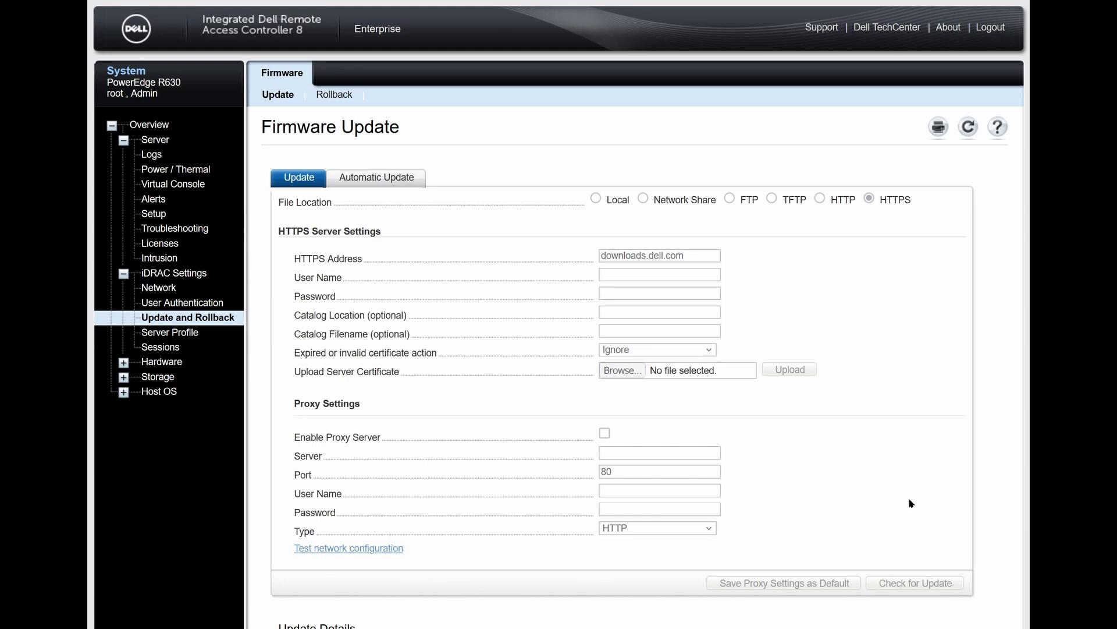
scroll(911, 502, down, 5)
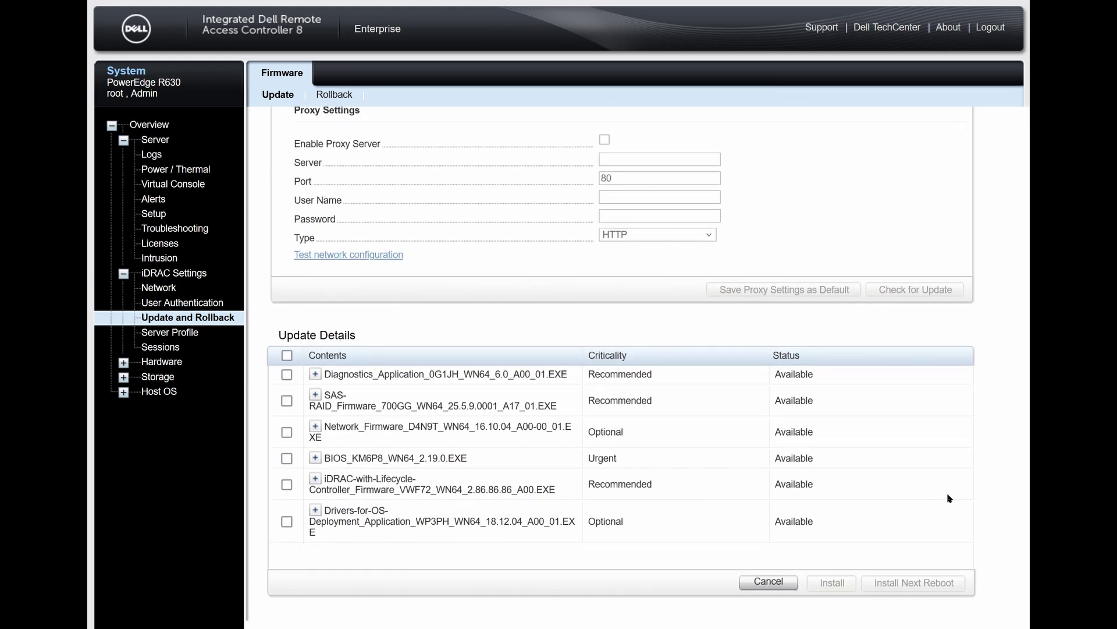
click(287, 485)
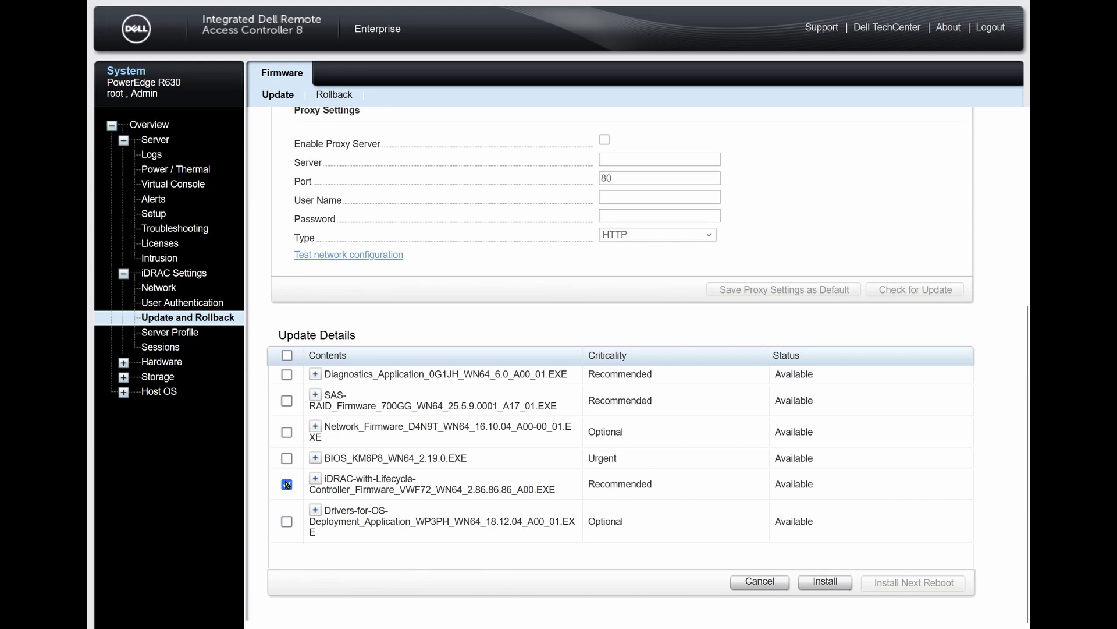